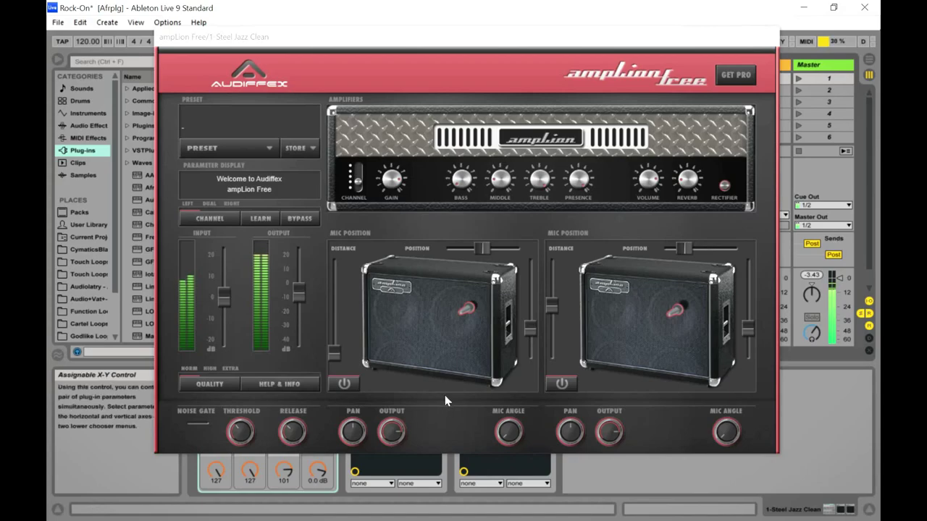
- Move the ampLion Free window slightly and load the Vintage Crunch preset
left_click_drag(460, 41, 449, 40)
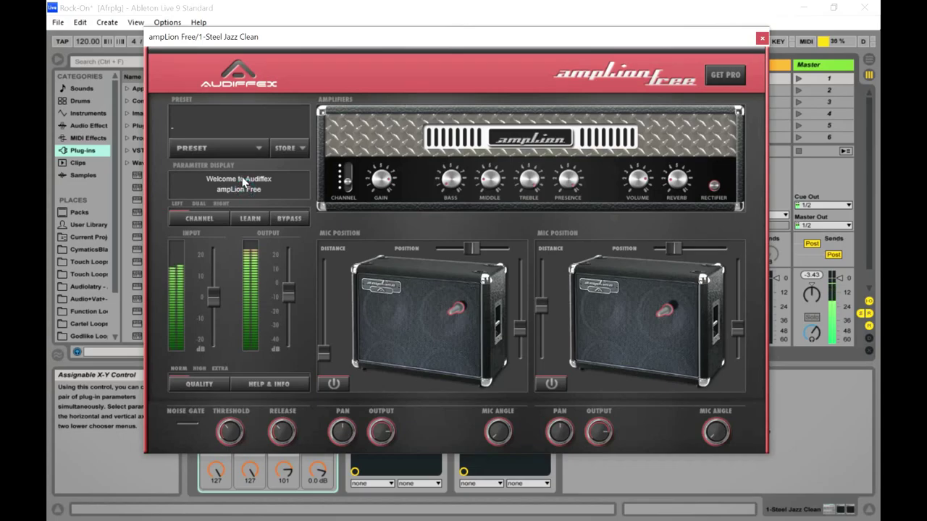
left_click(220, 147)
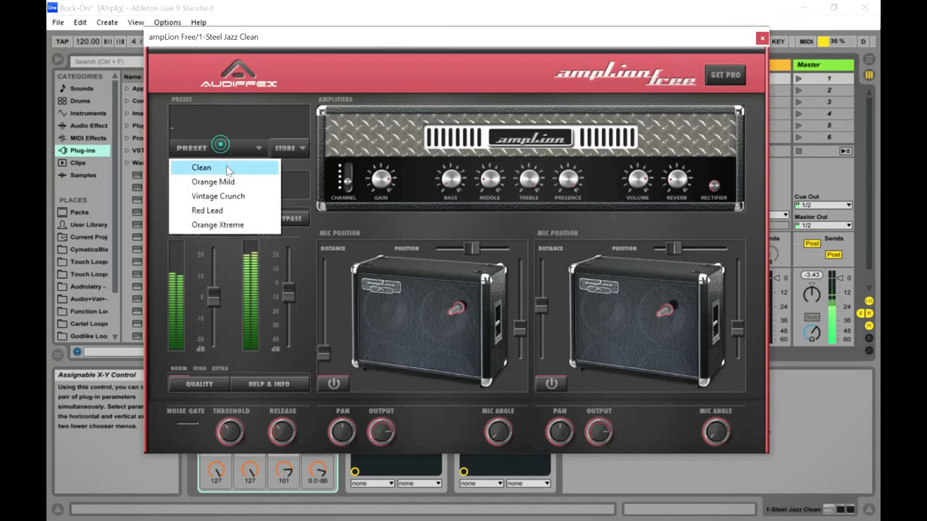
left_click(243, 206)
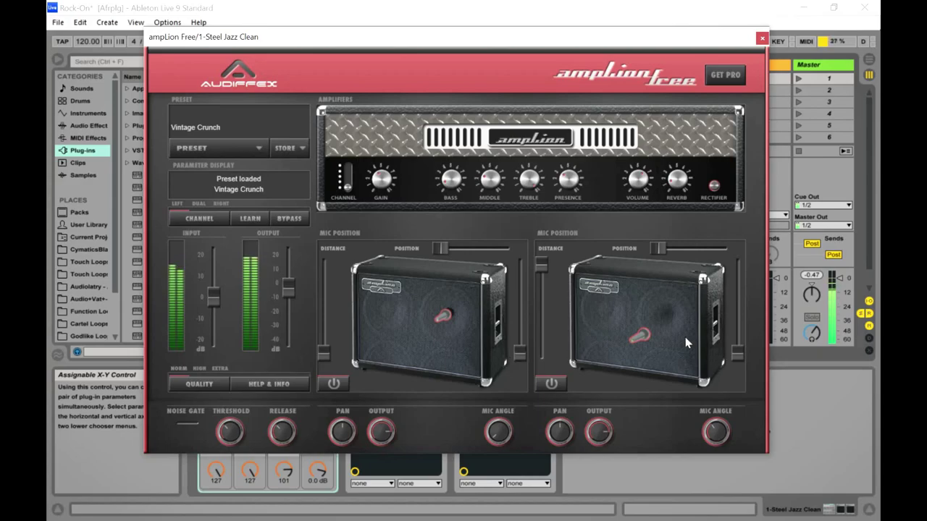
- Set the right mic's distance to 0.09 m and position to about X 26.8 %, Y 23.5 %, and the left mic's position to X 48.5 %
left_click_drag(544, 266, 545, 327)
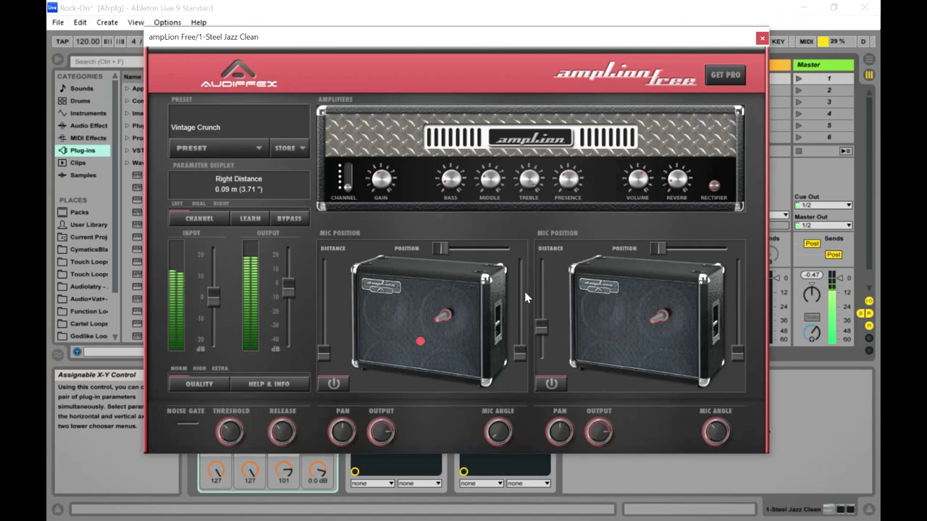
left_click_drag(448, 251, 470, 250)
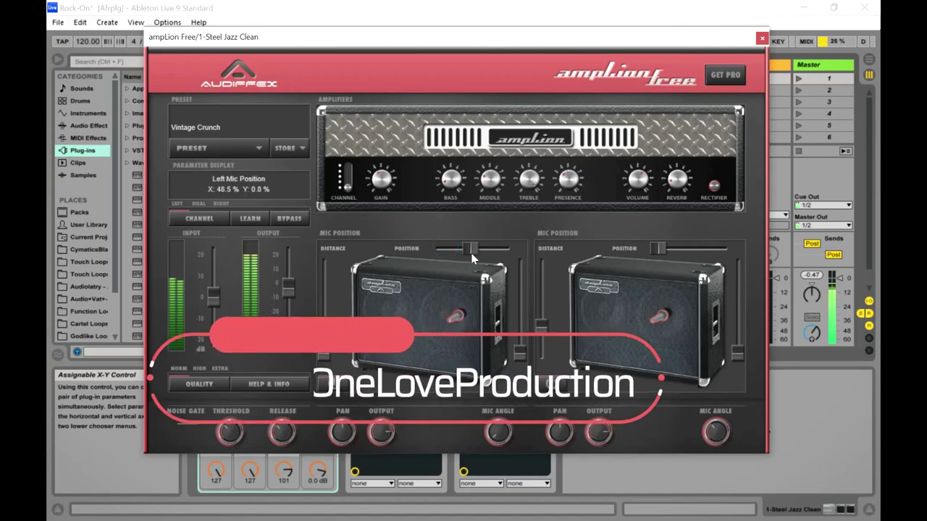
mouse_move(666, 248)
left_mouse_down()
mouse_move(695, 253)
mouse_move(679, 259)
left_mouse_up()
mouse_move(736, 352)
left_mouse_down()
mouse_move(740, 306)
mouse_move(740, 332)
left_mouse_up()
mouse_move(675, 252)
left_mouse_down()
mouse_move(697, 259)
mouse_move(674, 255)
mouse_move(675, 264)
left_mouse_up()
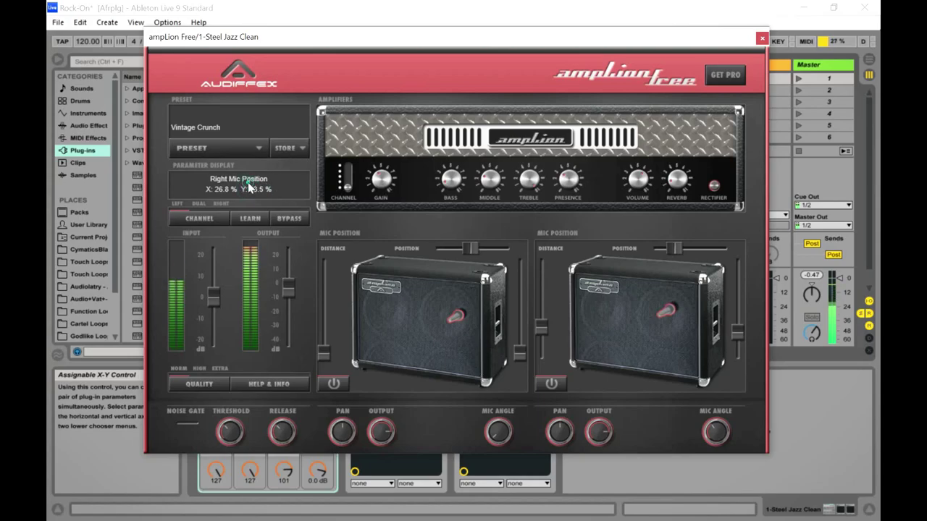
- Load the Orange Mild preset
left_click(234, 149)
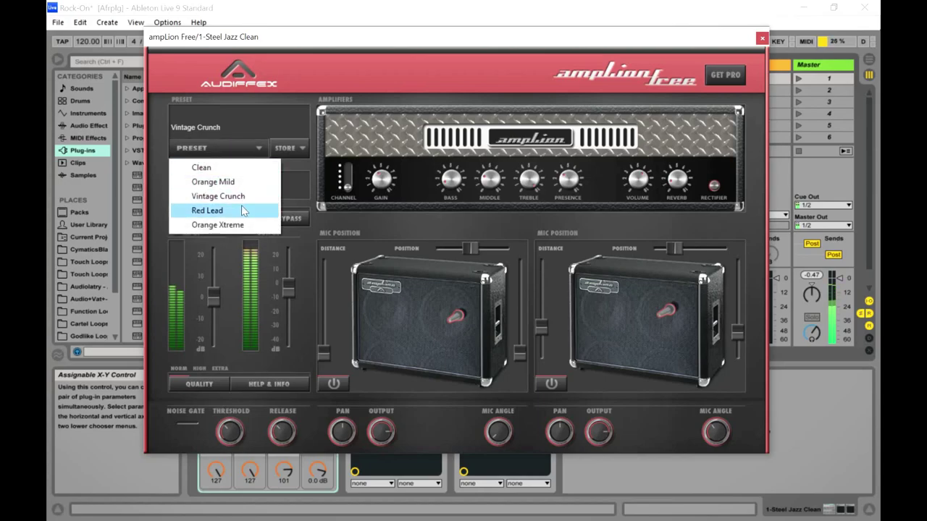
left_click(239, 110)
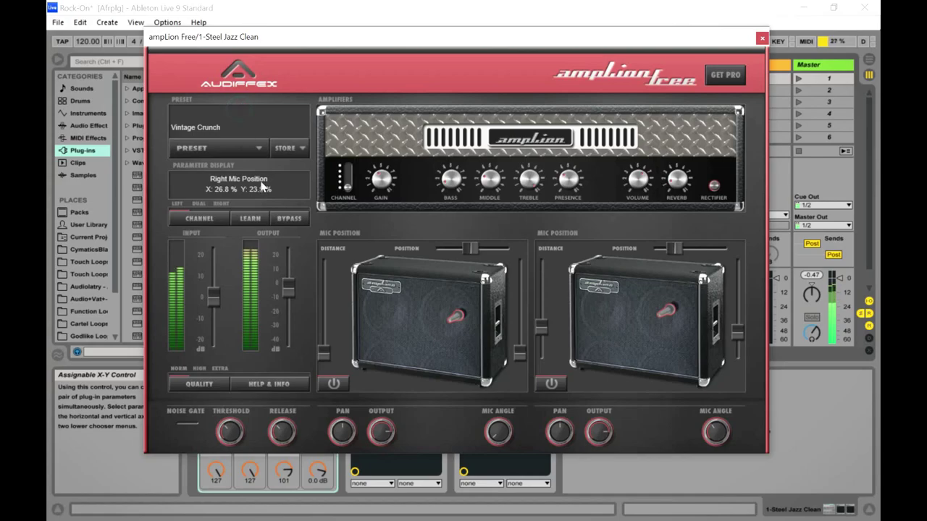
left_click(250, 150)
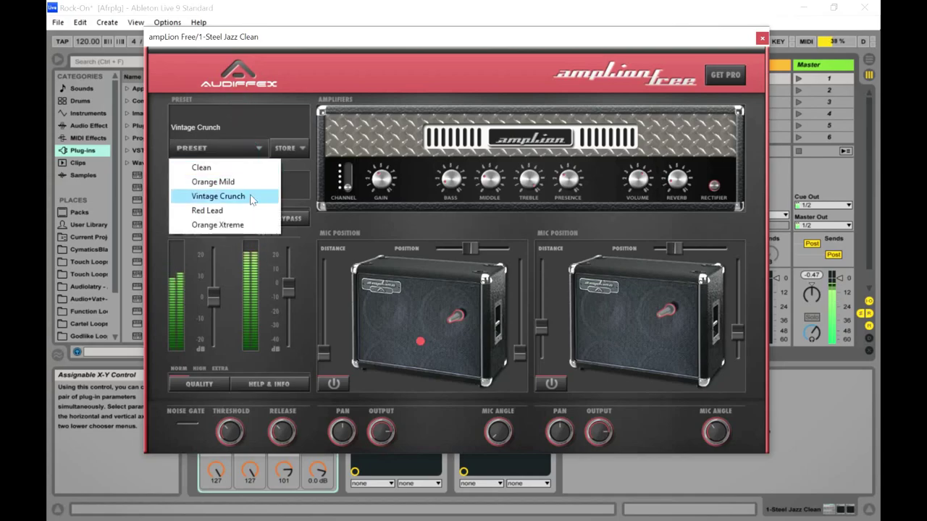
left_click(242, 184)
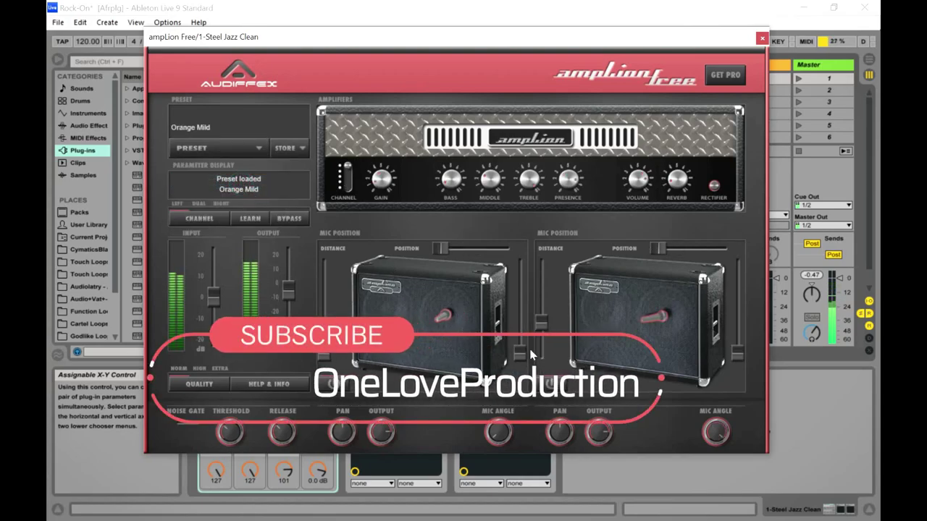
- Move the left mic inward and up to Y 45.6 %, and the right mic to X 56.7 %, Y 32.4 %
left_click_drag(518, 358, 519, 317)
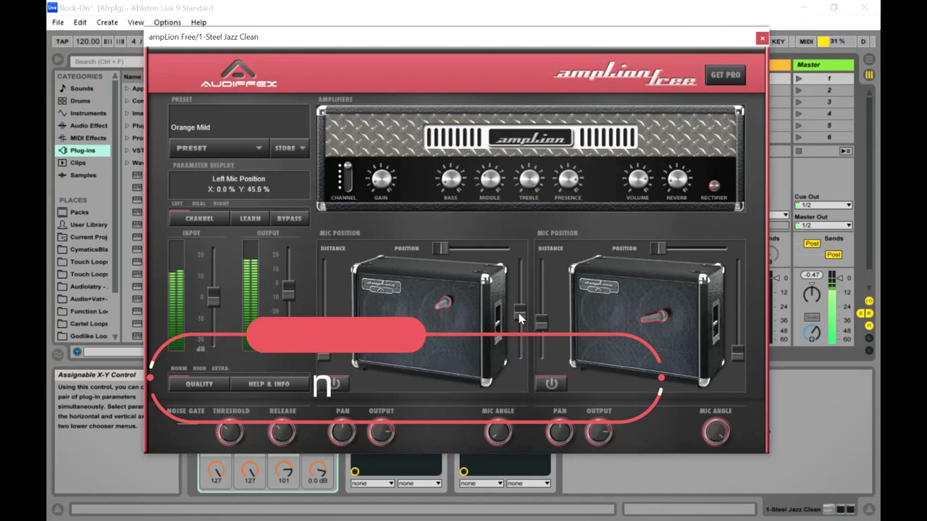
left_click_drag(439, 248, 475, 254)
left_click_drag(734, 354, 740, 330)
left_click_drag(664, 250, 694, 253)
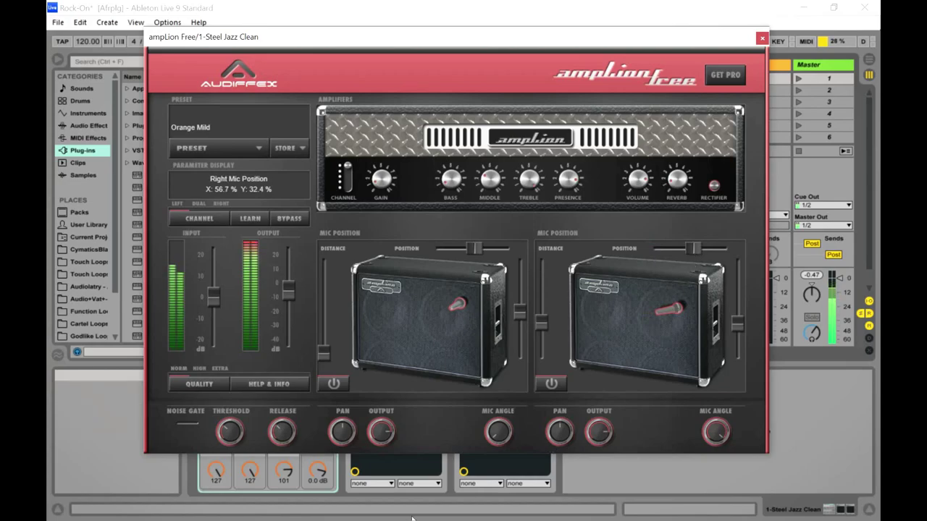
- Set the left mic angle to 8.3 degrees and the right mic angle to 16.9 degrees
left_click_drag(506, 435, 509, 403)
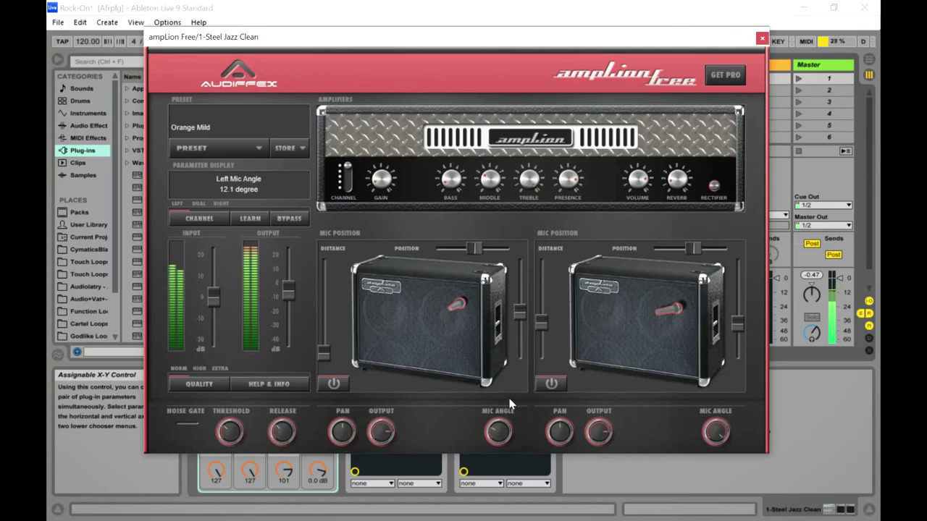
left_click_drag(713, 446, 715, 511)
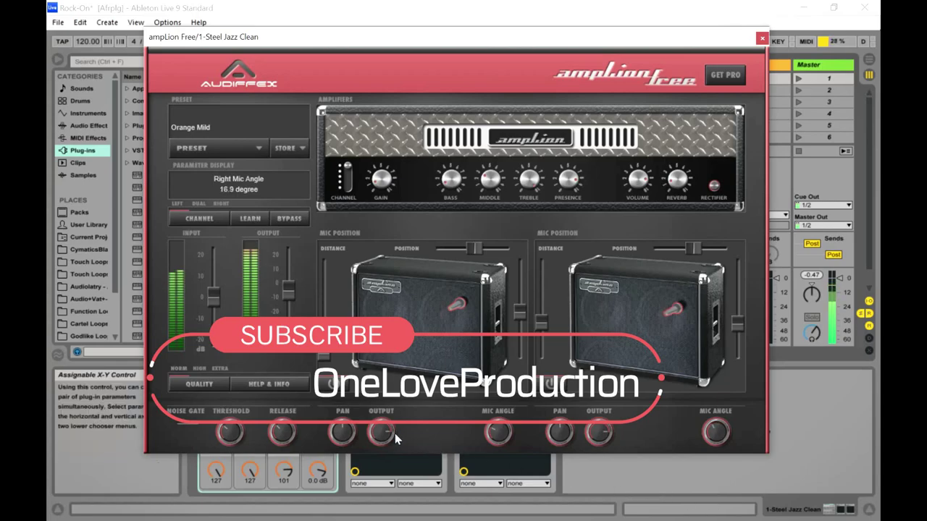
left_click_drag(493, 440, 505, 462)
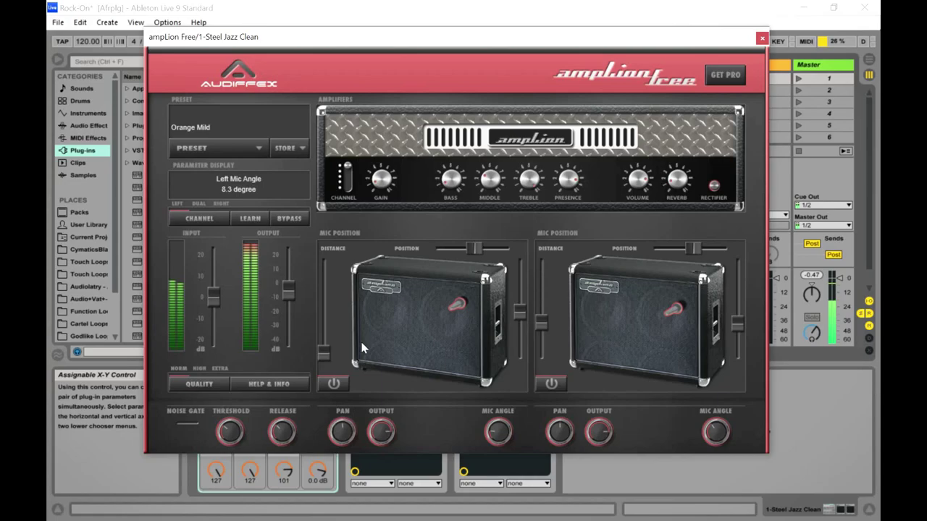
- Load the Orange Xtreme preset
left_click(249, 147)
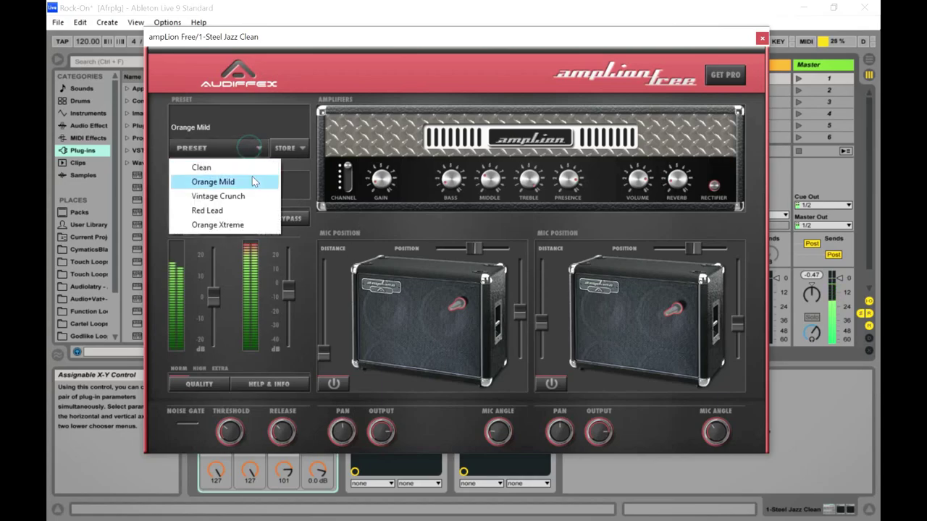
left_click(232, 226)
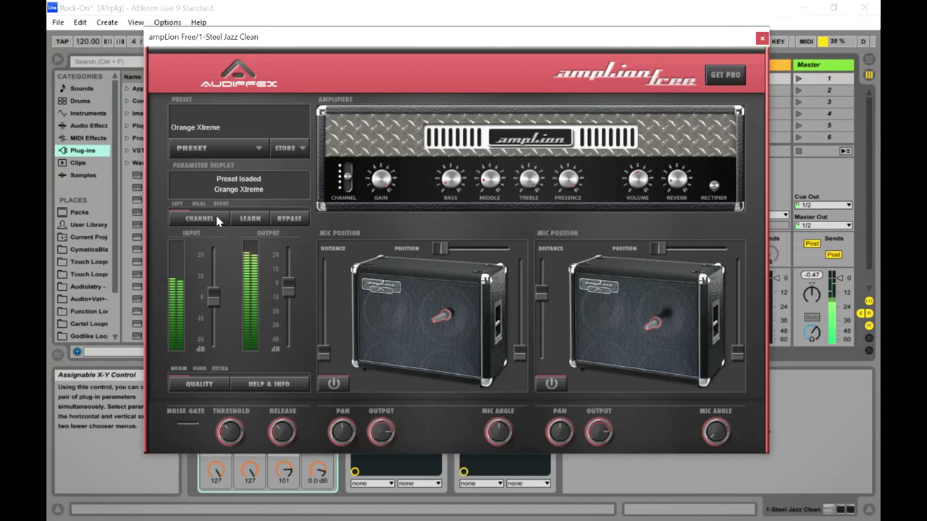
- Set the master output to -0.7 dB and the input channel to Dual, trying Learn and Bypass in between
left_click(246, 218)
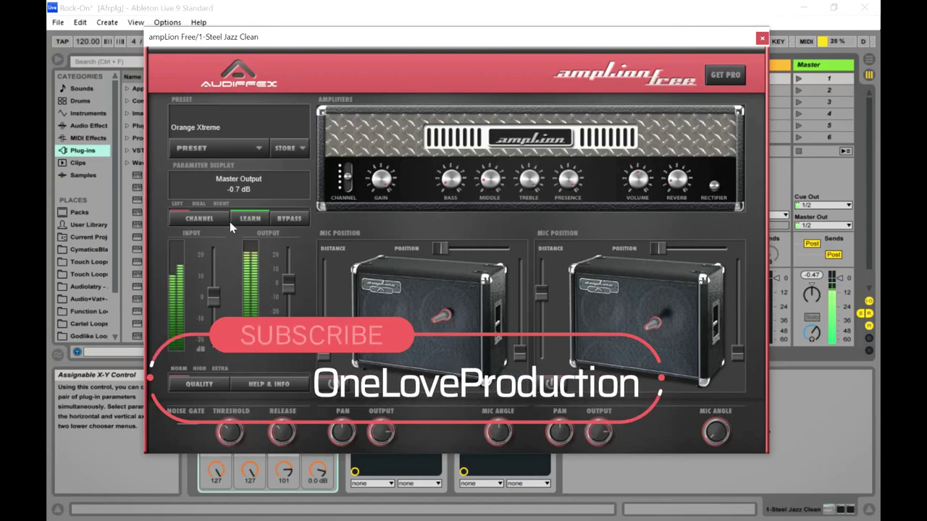
left_click(291, 221)
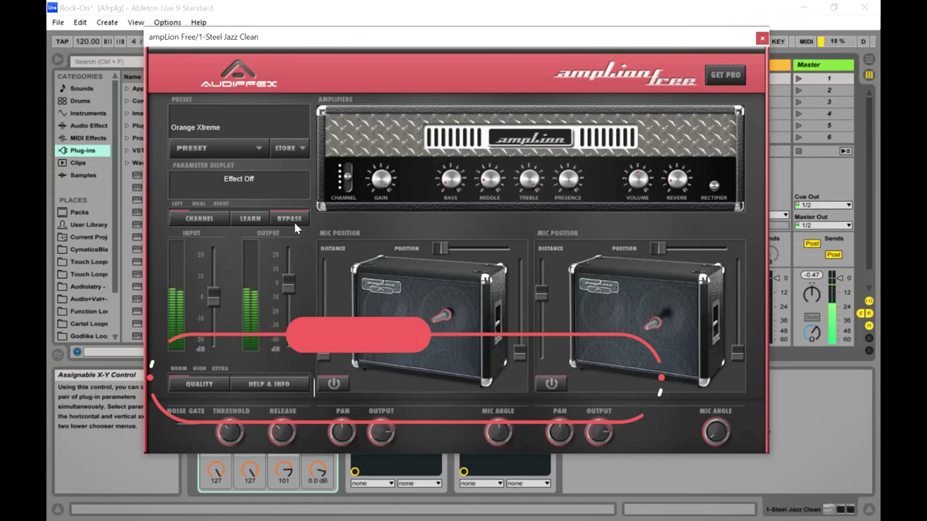
left_click(294, 225)
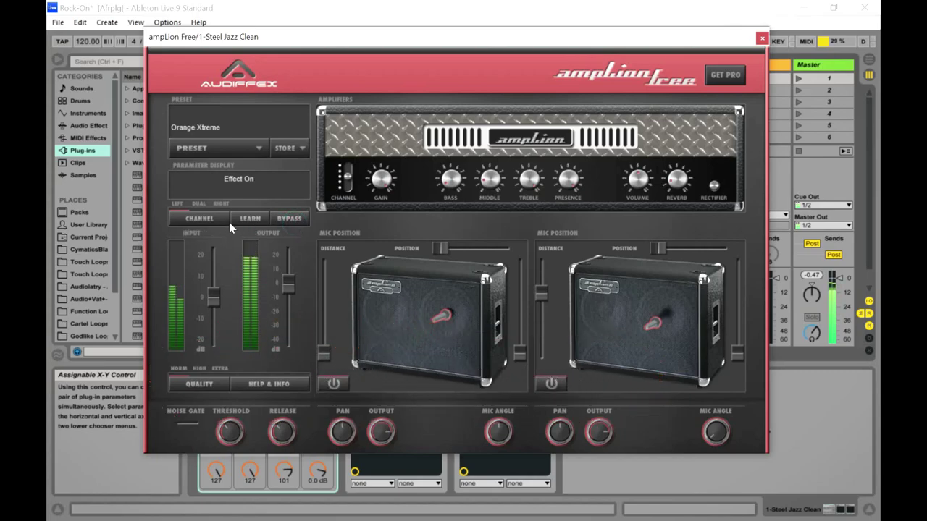
left_click(196, 219)
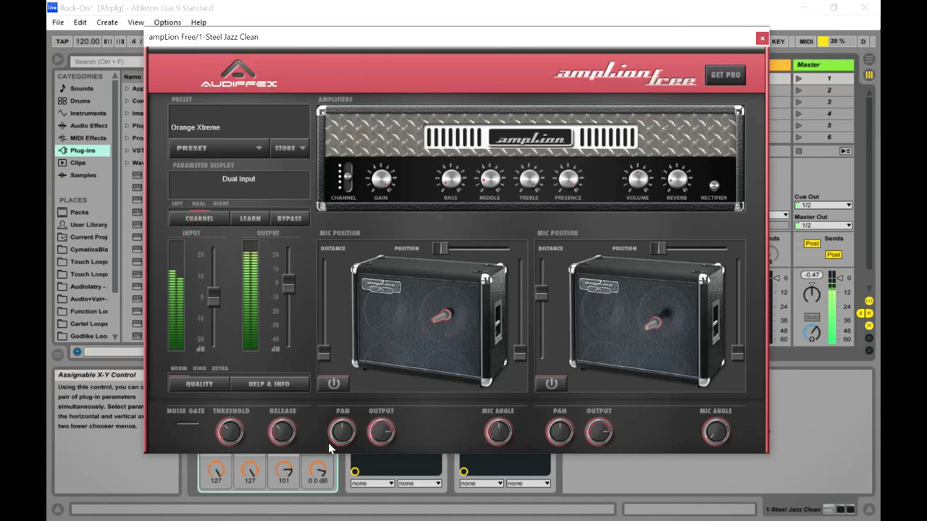
left_click(281, 386)
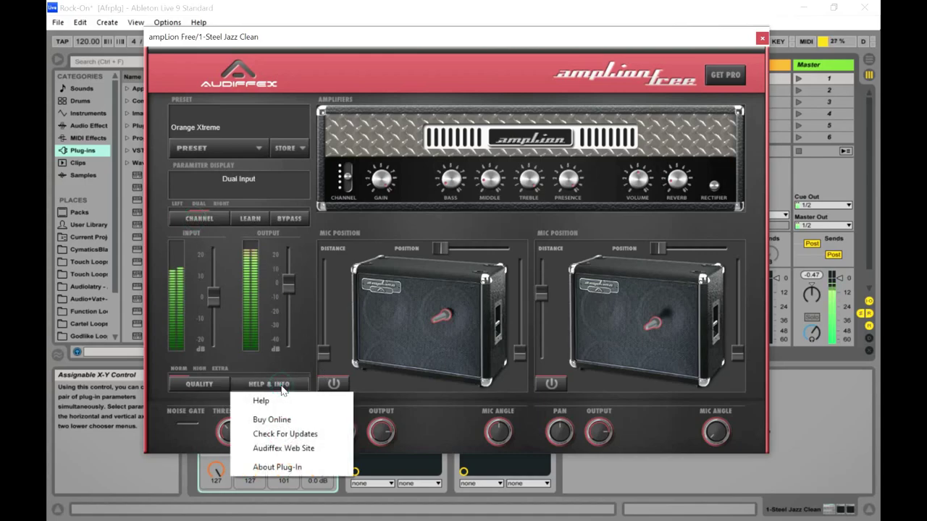
left_click(431, 412)
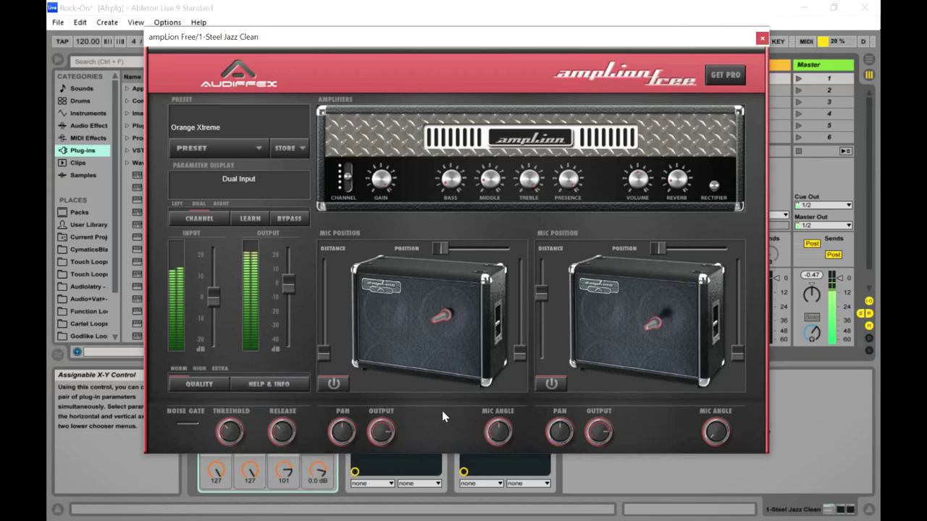
- Try wide angles on both mics, set the left mic angle to 11.4 degrees and reduce the right one
left_click_drag(716, 432, 637, 308)
left_click_drag(498, 433, 511, 347)
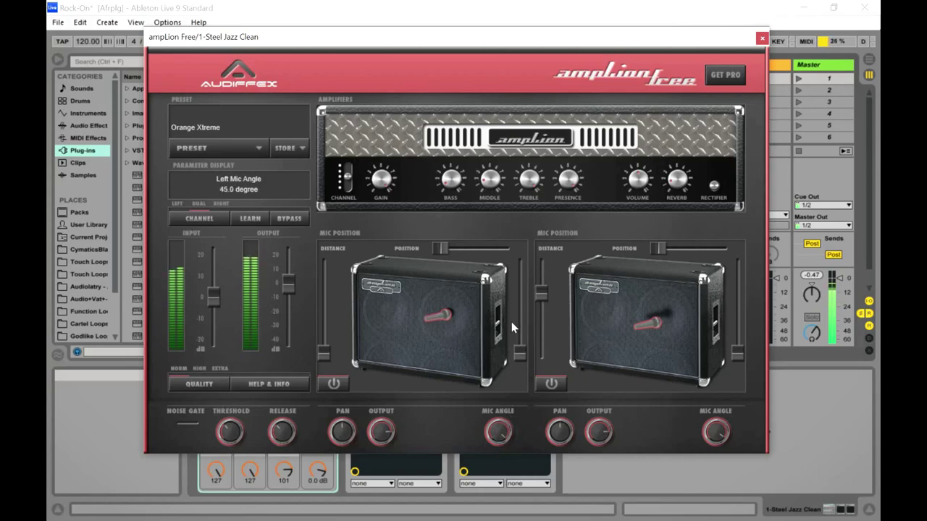
left_click_drag(511, 322, 494, 450)
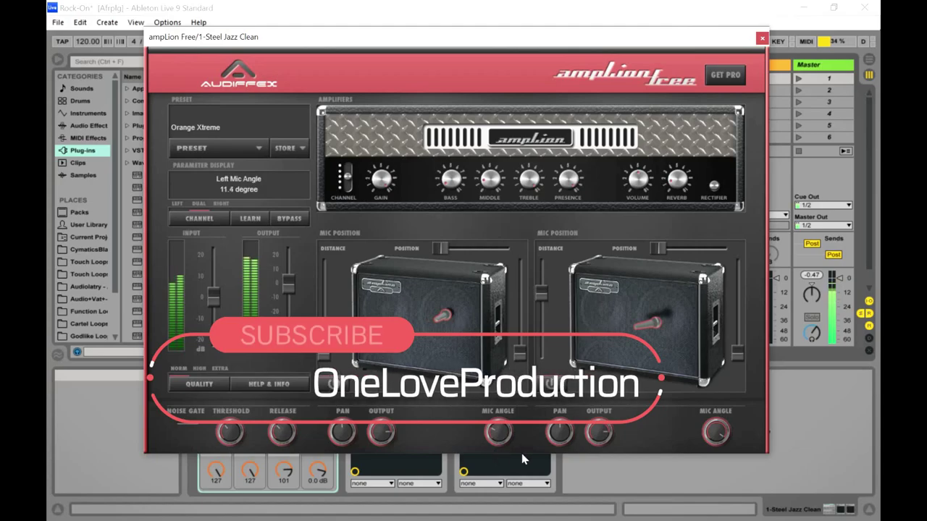
left_click_drag(715, 439, 657, 504)
- Raise the right mic and shift it inward, and set the left mic's position to X 46.4 %, Y 0.0 %
left_click_drag(737, 354, 738, 313)
left_click_drag(657, 249, 688, 249)
left_click_drag(439, 248, 470, 250)
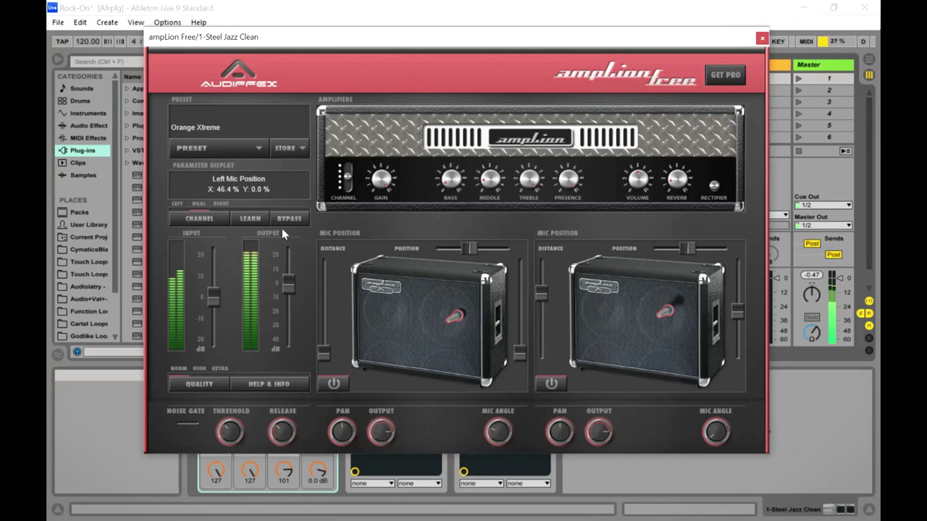
- Shape the amp tone with treble at 12.5 % and middle at 63.9 %, adjusting presence and trying bass at 100 % before lowering it
left_click_drag(577, 178, 516, 291)
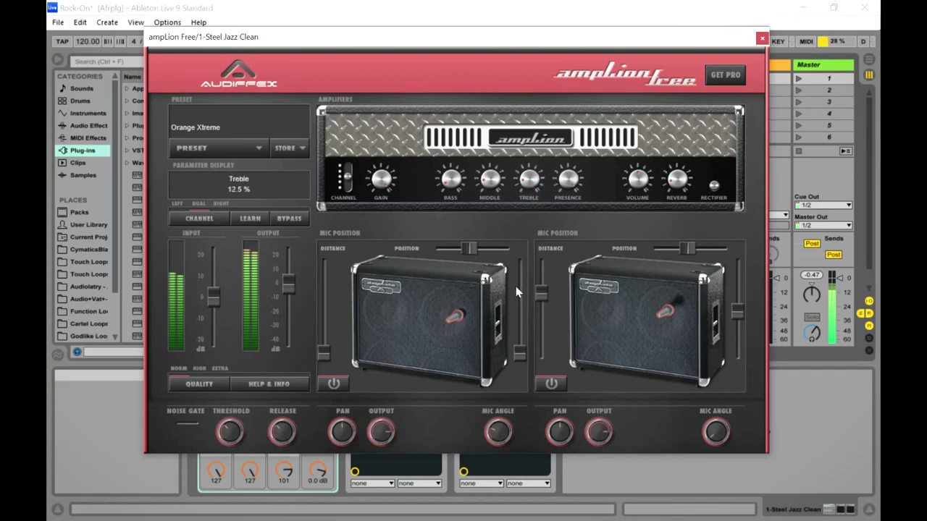
left_click_drag(568, 179, 563, 249)
mouse_move(537, 202)
left_mouse_down()
mouse_move(540, 172)
mouse_move(534, 186)
mouse_move(498, 195)
mouse_move(503, 123)
left_mouse_up()
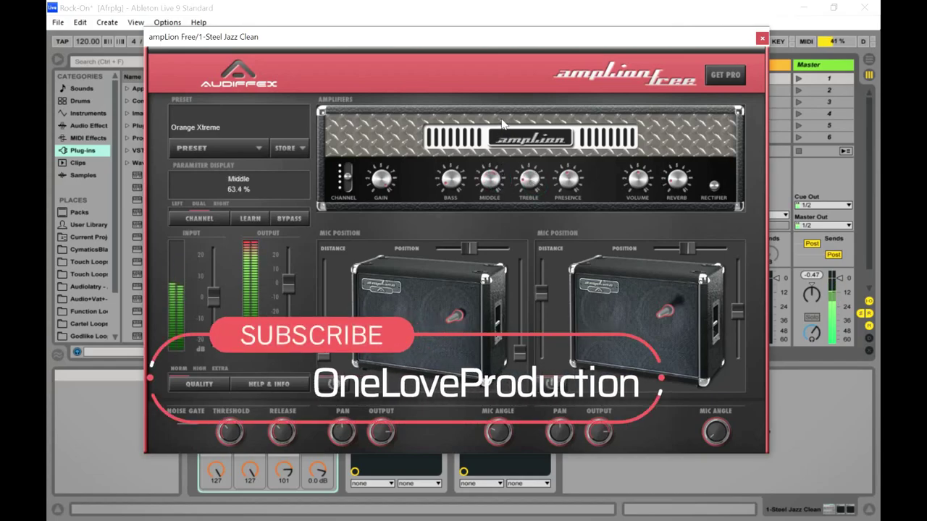
left_click_drag(455, 187, 485, 99)
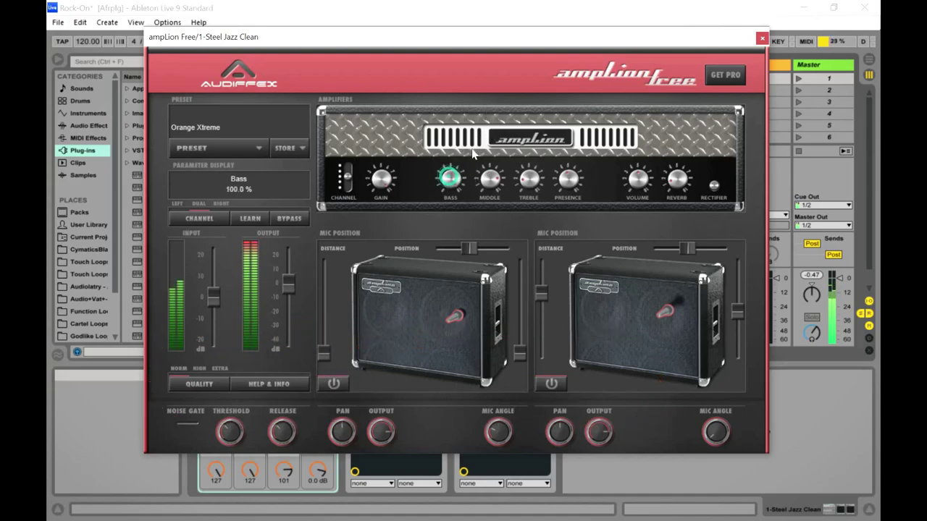
left_click_drag(463, 190, 431, 305)
left_click_drag(496, 183, 506, 210)
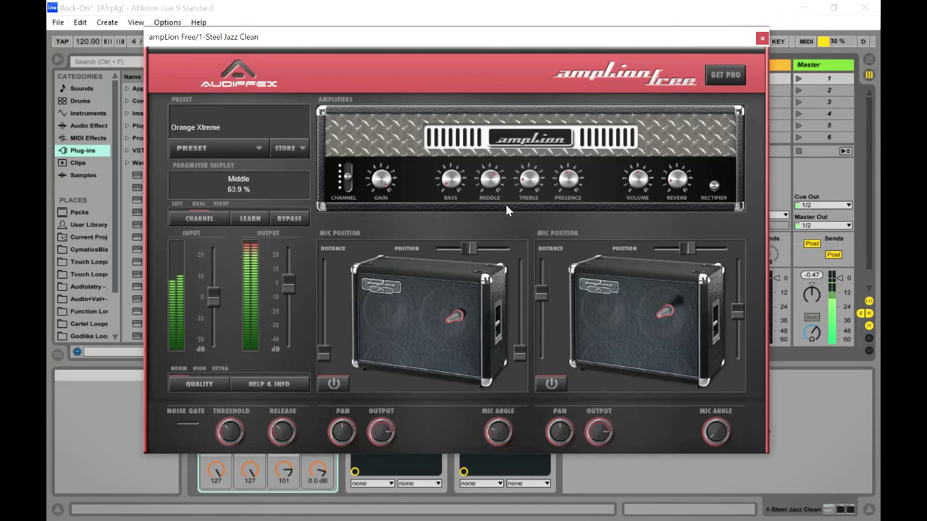
- Try a higher amp reverb and settle it at 3.6 %
left_click_drag(678, 181, 692, 108)
left_click_drag(693, 109, 675, 191)
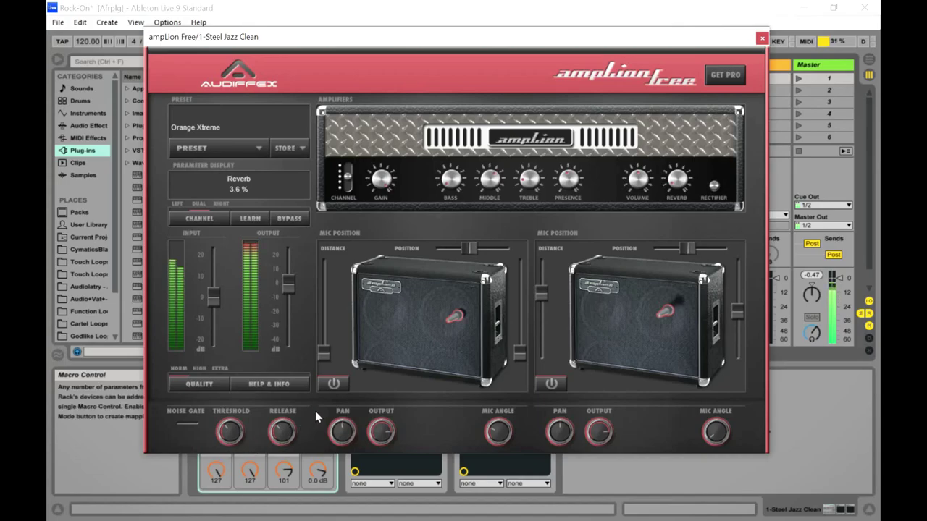
- Bypass the left and right speaker cabinets to hear the difference, and switch both back on
left_click(334, 384)
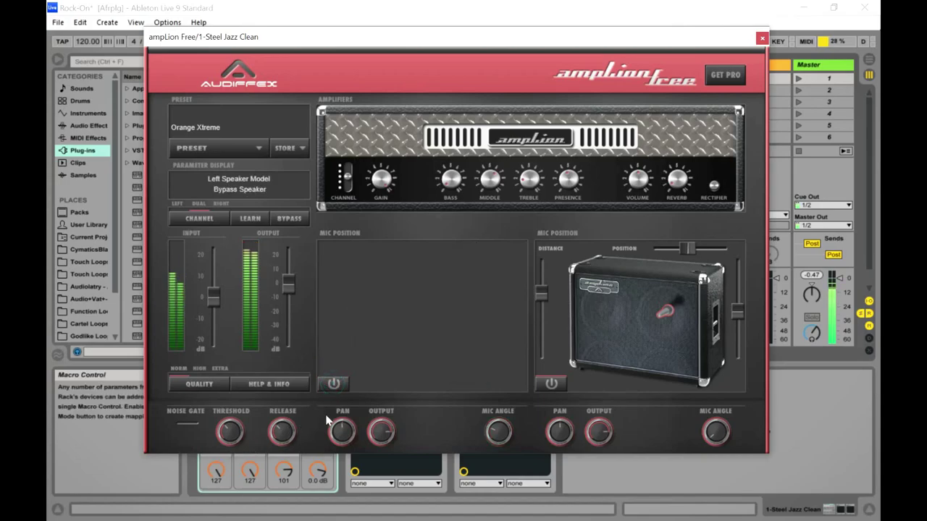
left_click(551, 385)
left_click(551, 385)
left_click(551, 385)
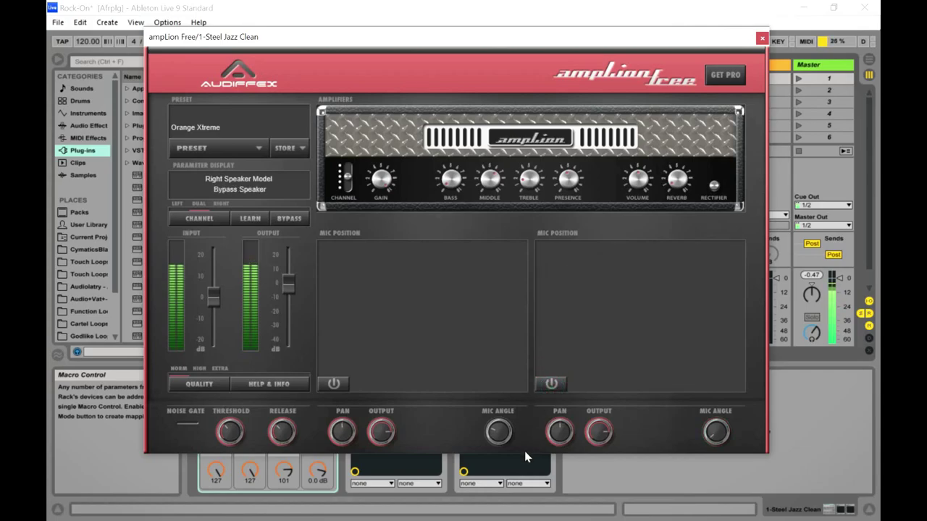
left_click(333, 384)
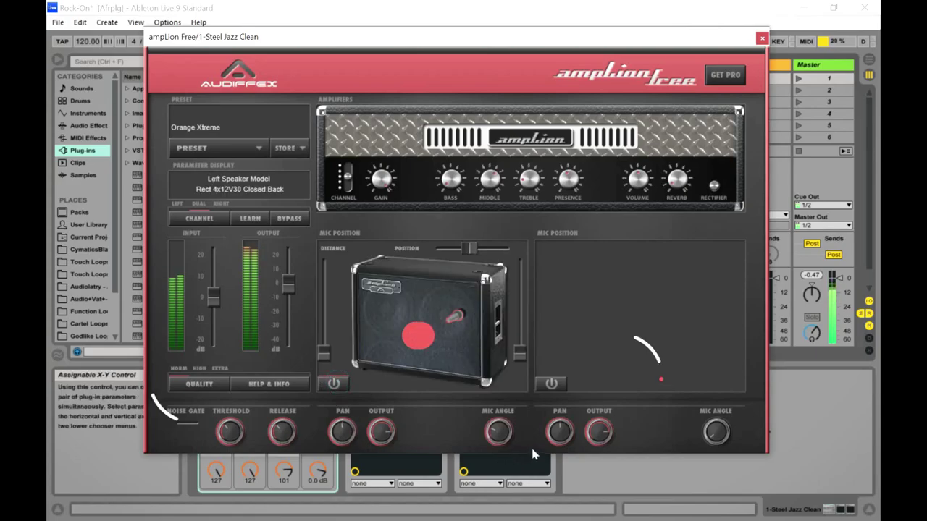
left_click(551, 383)
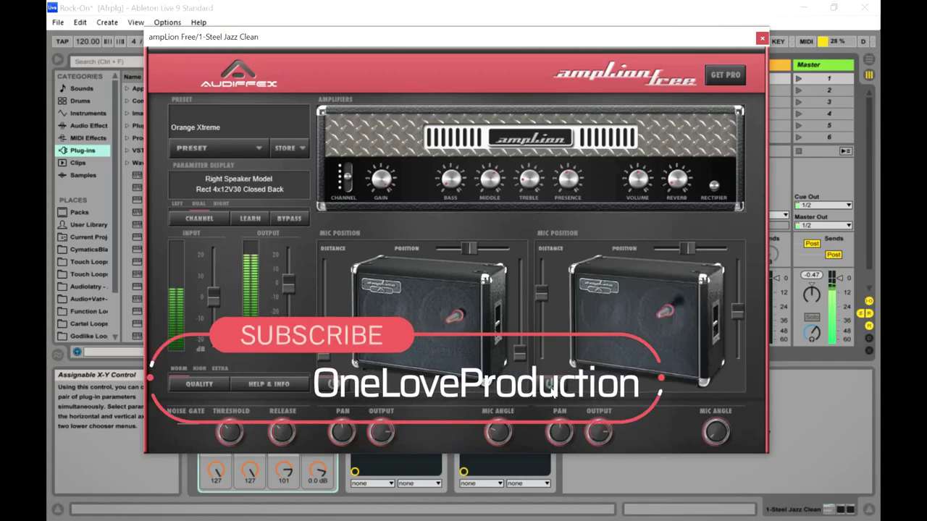